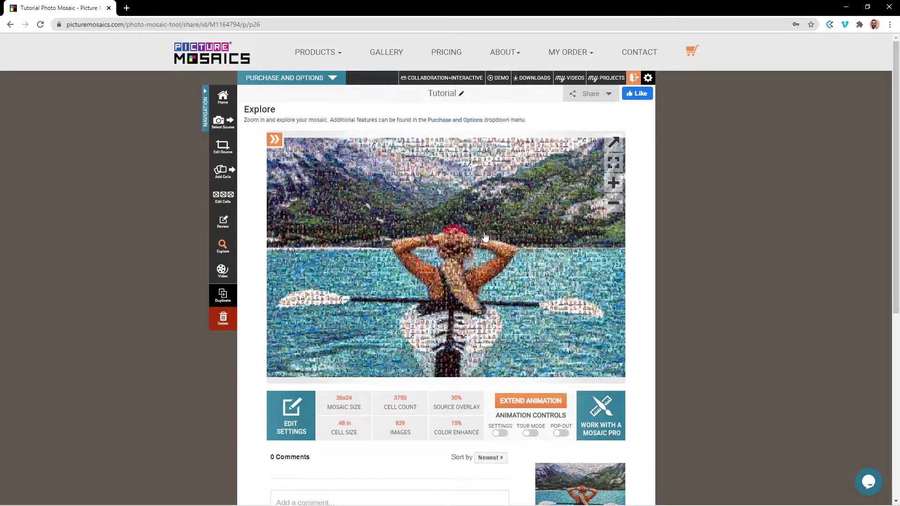
scroll(485, 237, up, 5)
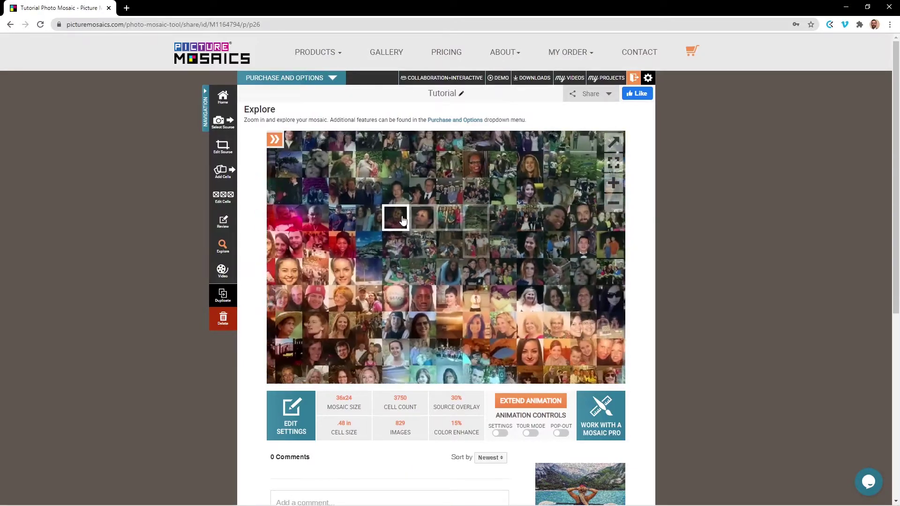
- Pan across the kayaker mosaic and bring up one photo cell's Edit/Delete Cell options
drag(402, 220, 527, 299)
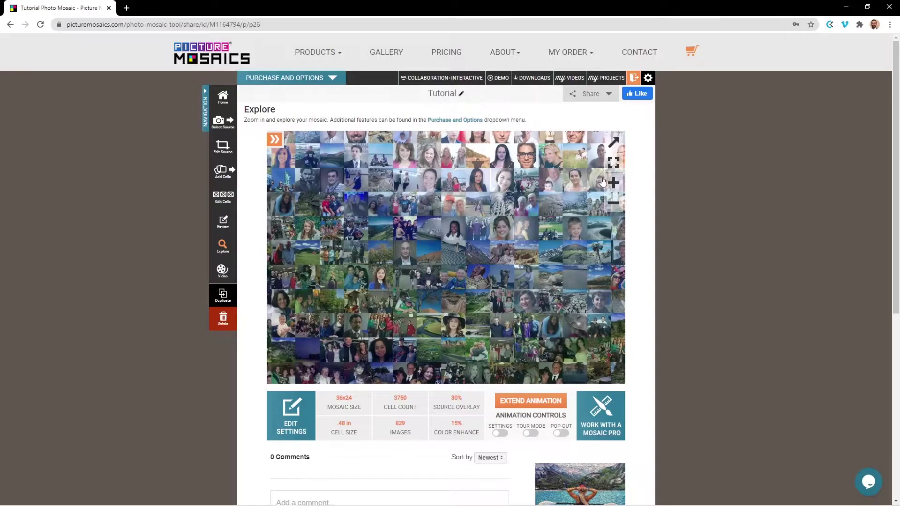
click(496, 242)
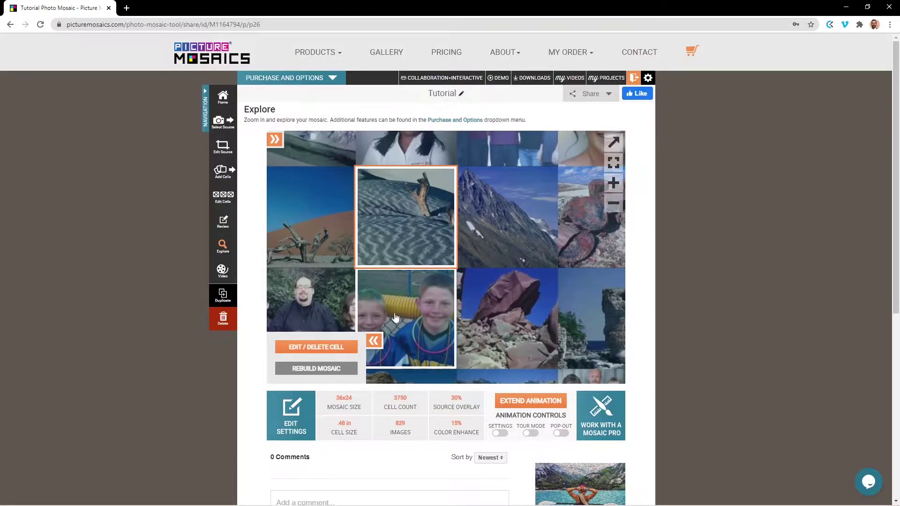
scroll(464, 217, down, 2)
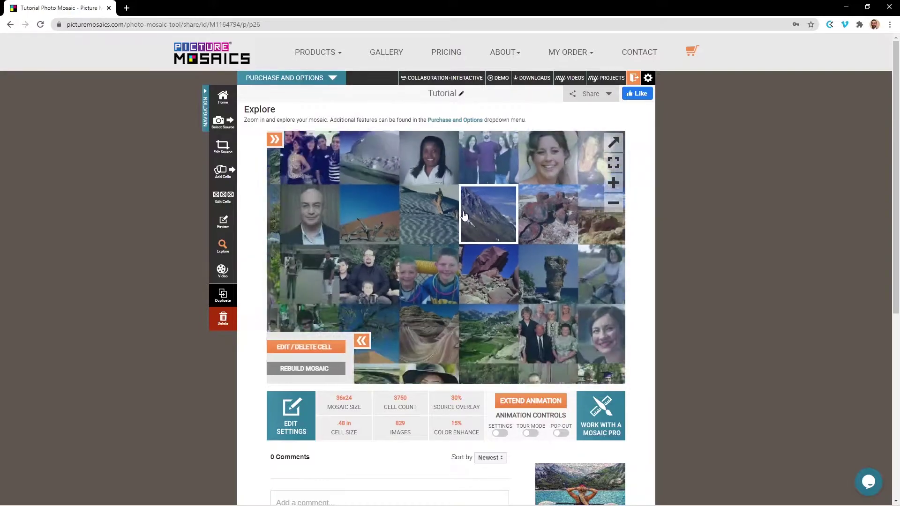
scroll(465, 217, down, 3)
scroll(465, 219, down, 2)
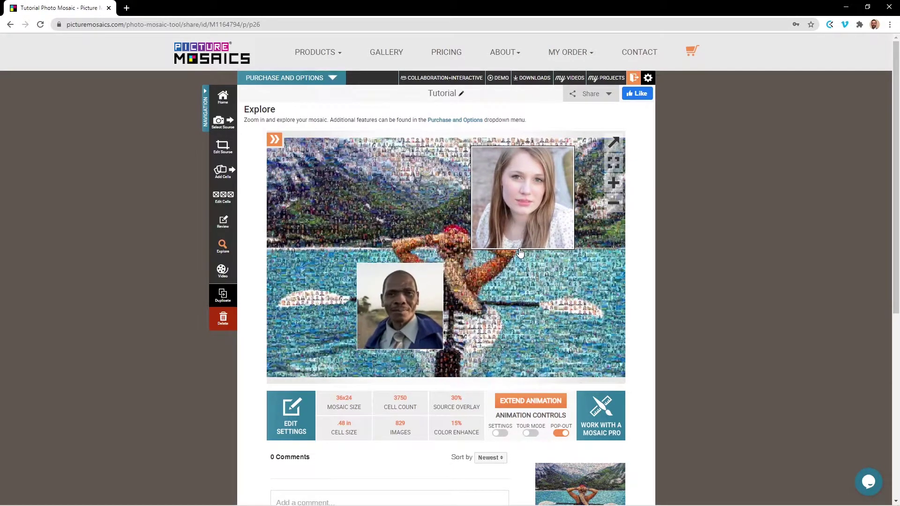
- Show the Animation Settings and choose the Organic pop-out style
click(499, 434)
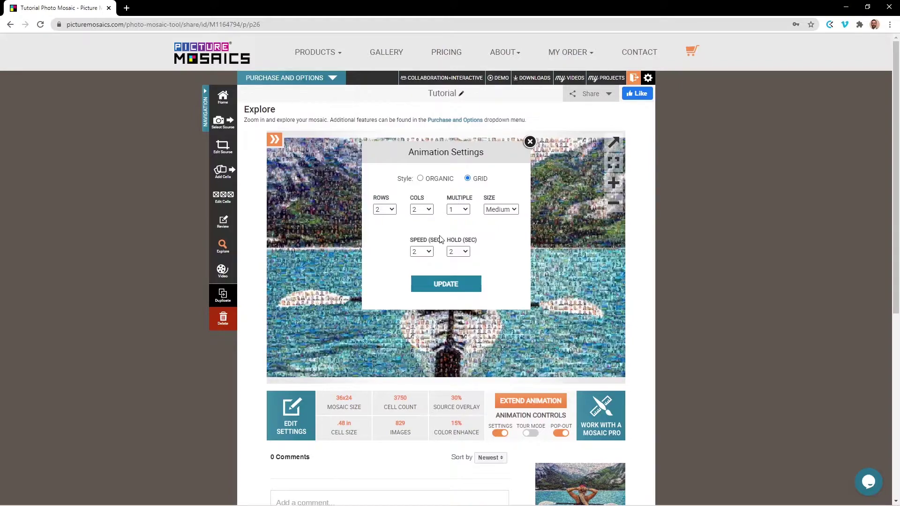
click(422, 180)
- Apply the Organic animation settings with Update and close the popup
click(451, 287)
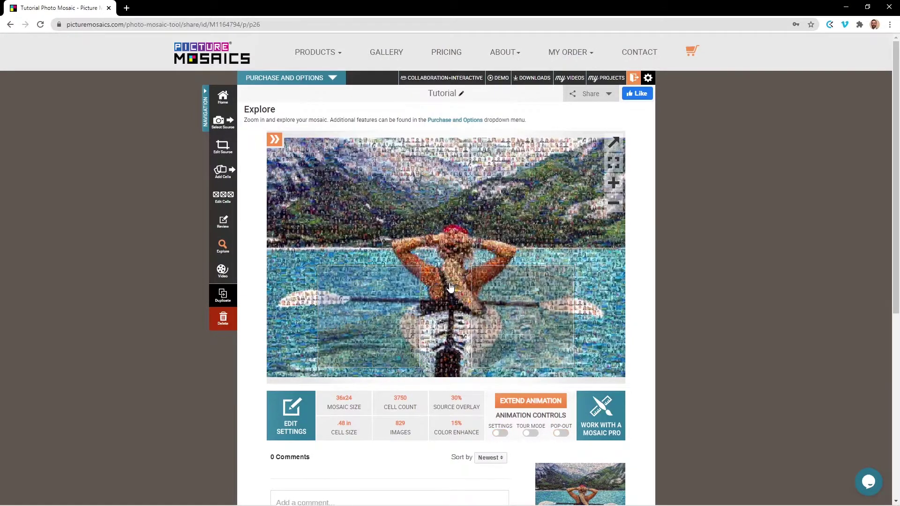